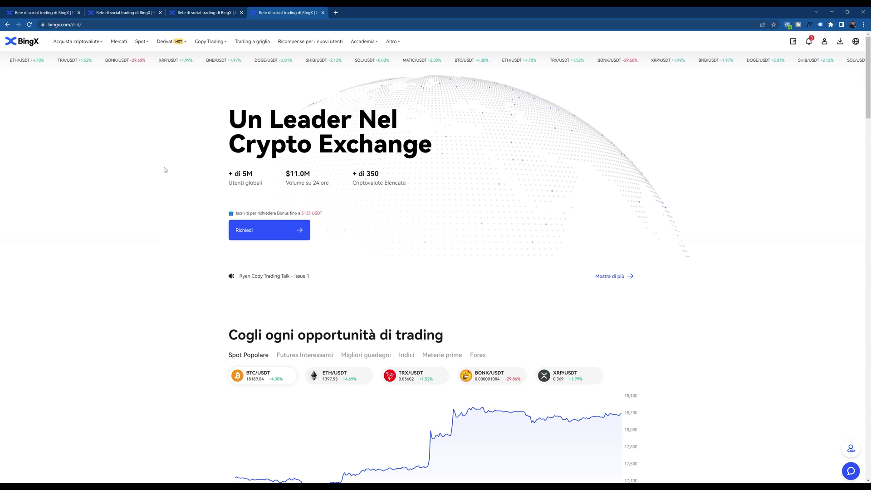
Step: Examine the BingX home page from the headline figures and trading charts through the product suite to the global partners
scroll(389, 335, down, 3)
scroll(389, 335, down, 3)
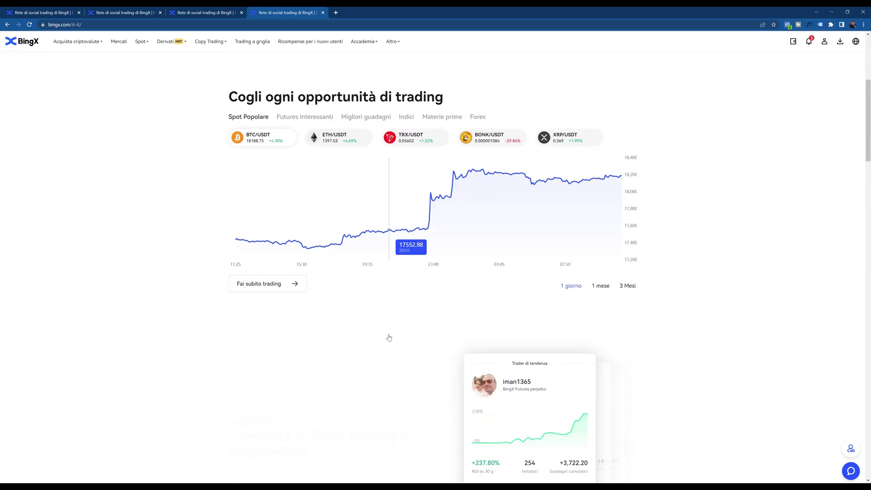
scroll(408, 308, up, 6)
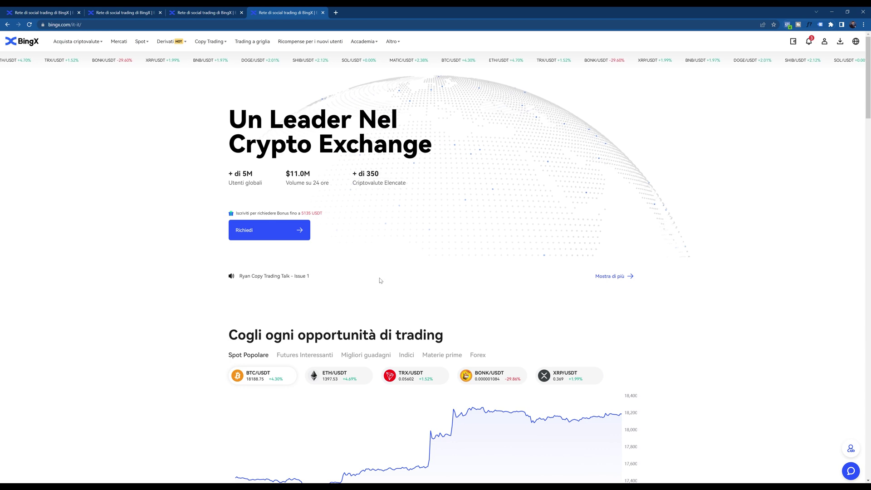
scroll(392, 308, down, 5)
scroll(392, 305, down, 3)
scroll(393, 306, up, 5)
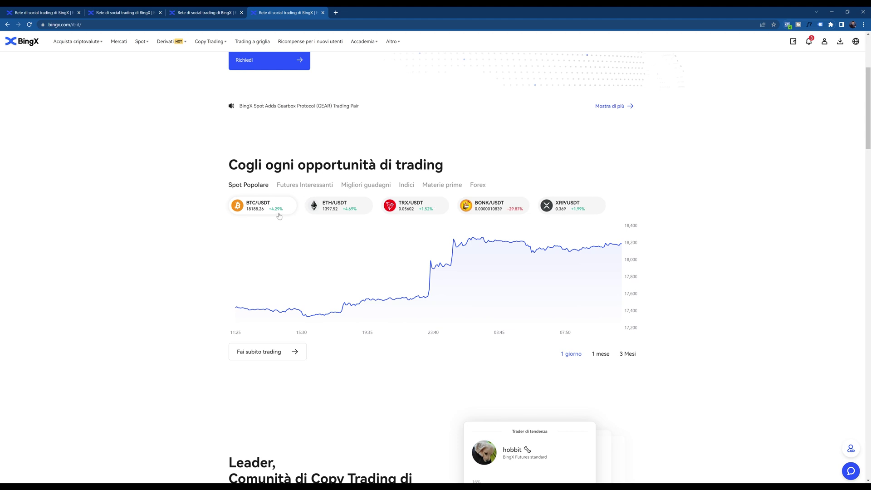
scroll(455, 328, down, 1)
scroll(456, 328, down, 13)
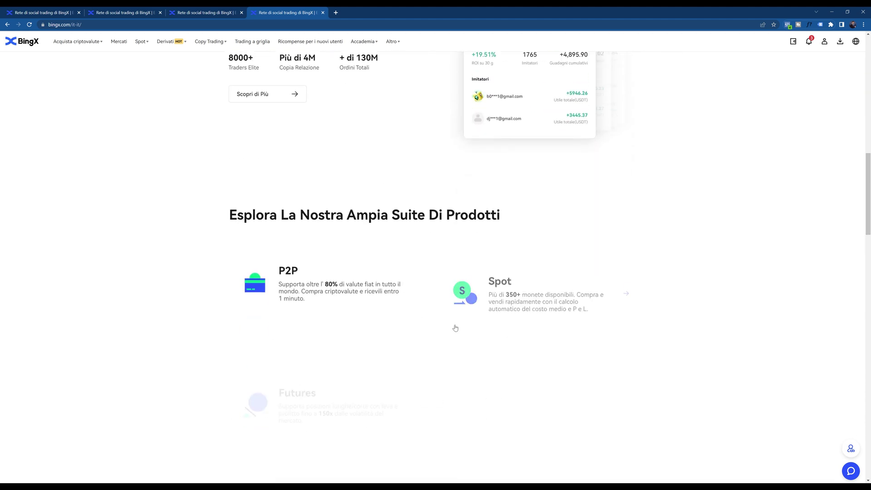
scroll(455, 328, down, 12)
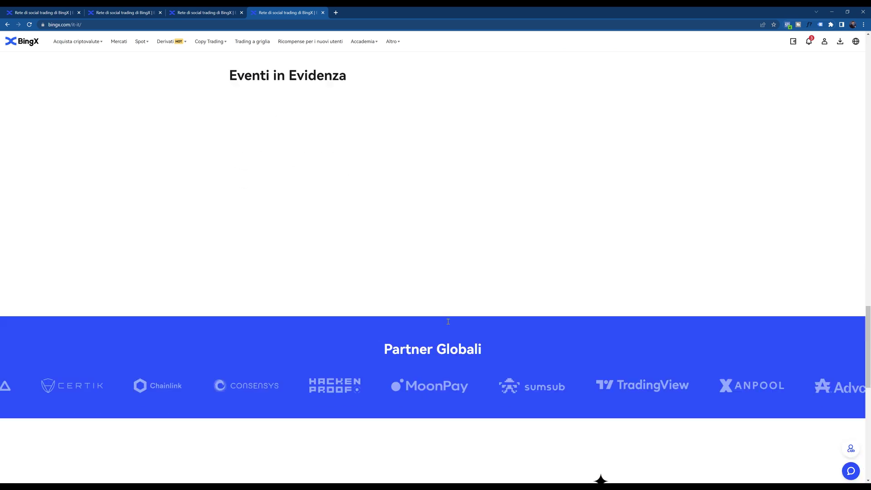
scroll(386, 286, up, 18)
scroll(387, 286, up, 15)
Step: Open the credit card crypto purchase page and enter 1000 USD as the amount to pay for USDT
mouse_move(79, 46)
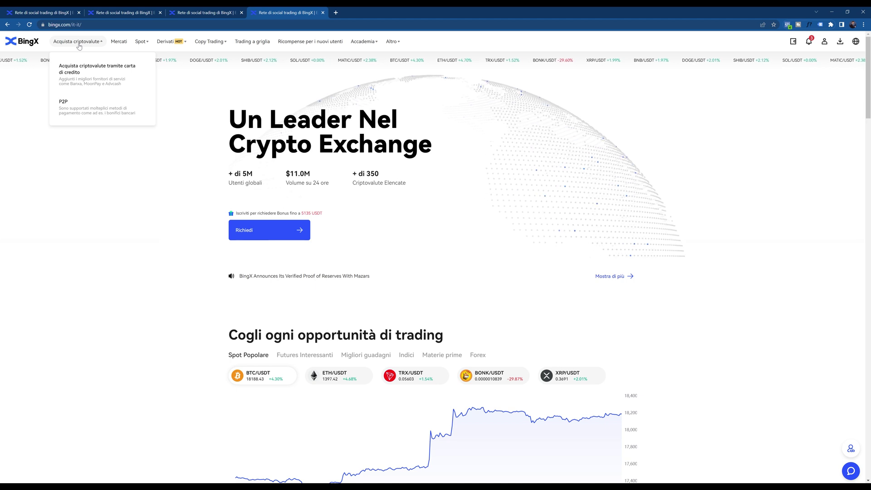
click(87, 73)
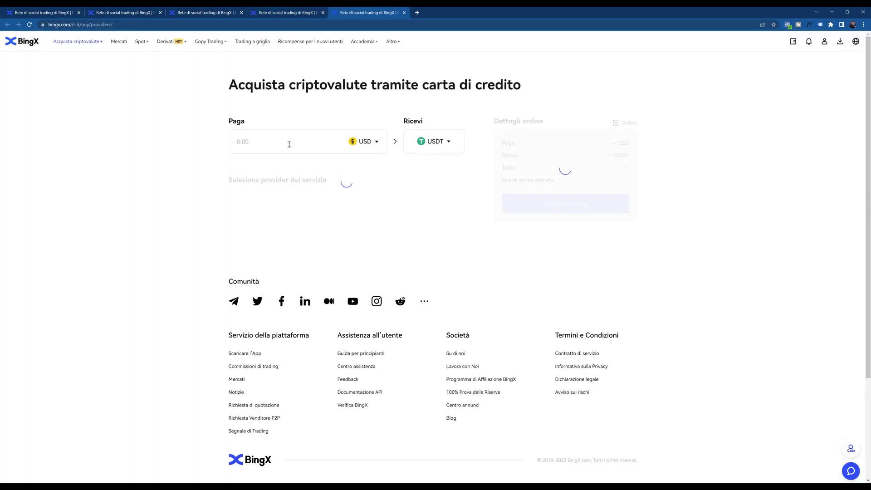
click(285, 144)
text(1000)
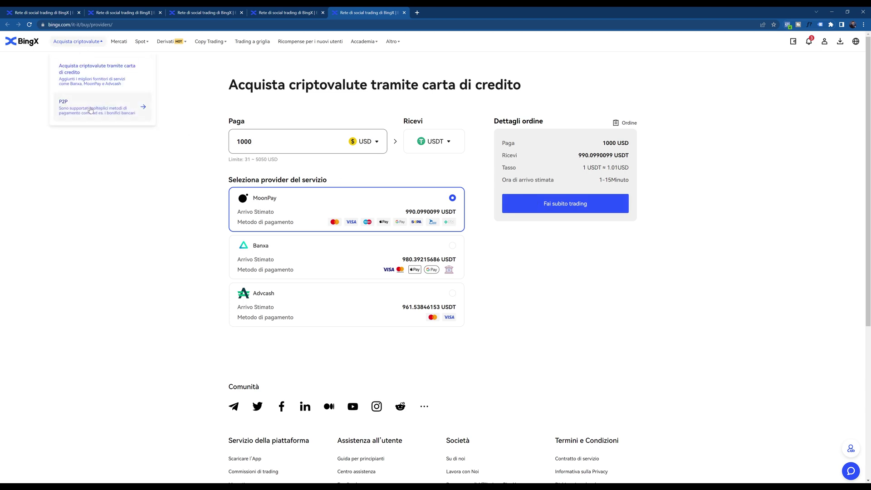
Step: Open the P2P express purchase page and enter 10 USD as the amount to pay for USDT
click(90, 109)
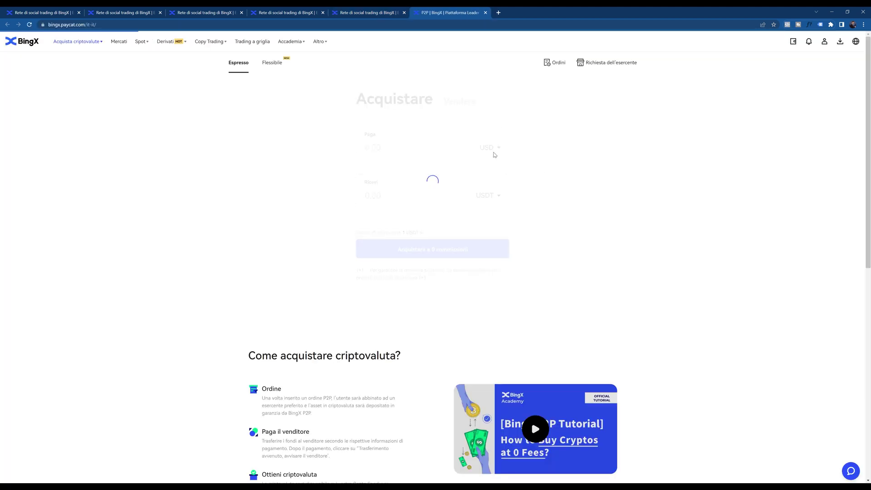
click(459, 107)
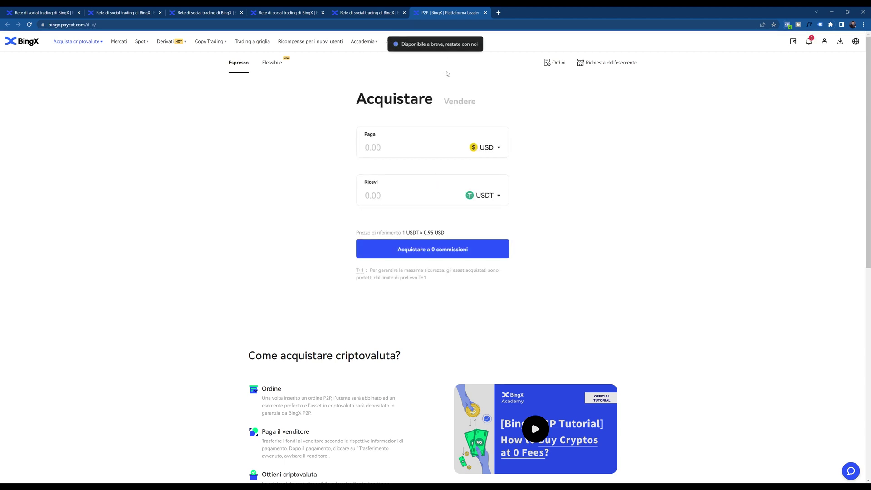
click(417, 142)
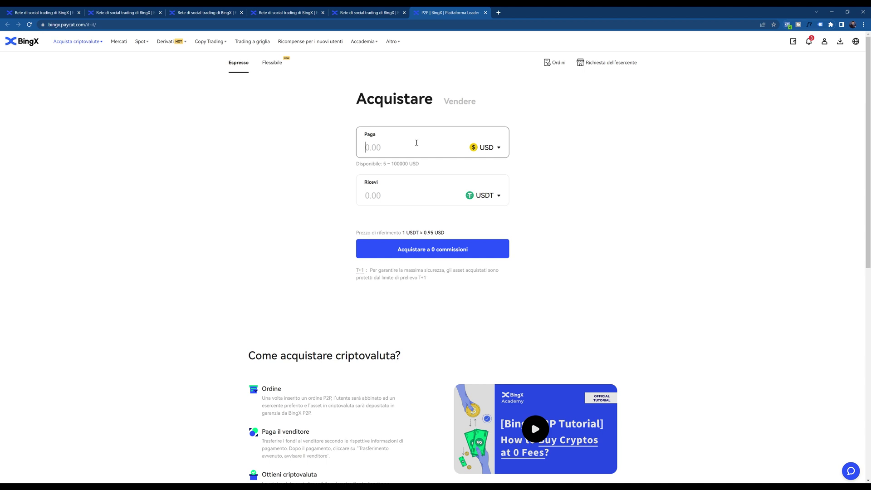
text(10)
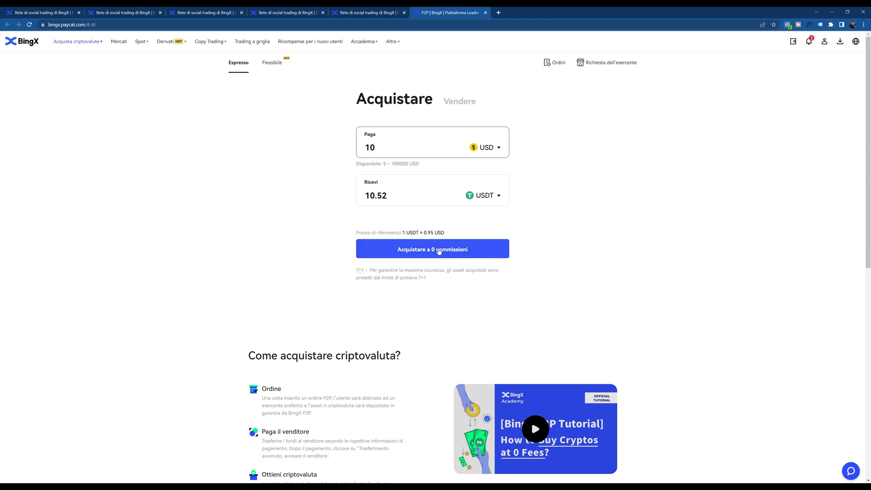
Step: Try out the first Flessibile P2P offer with a payment of $800, cancelling before the purchase
click(268, 67)
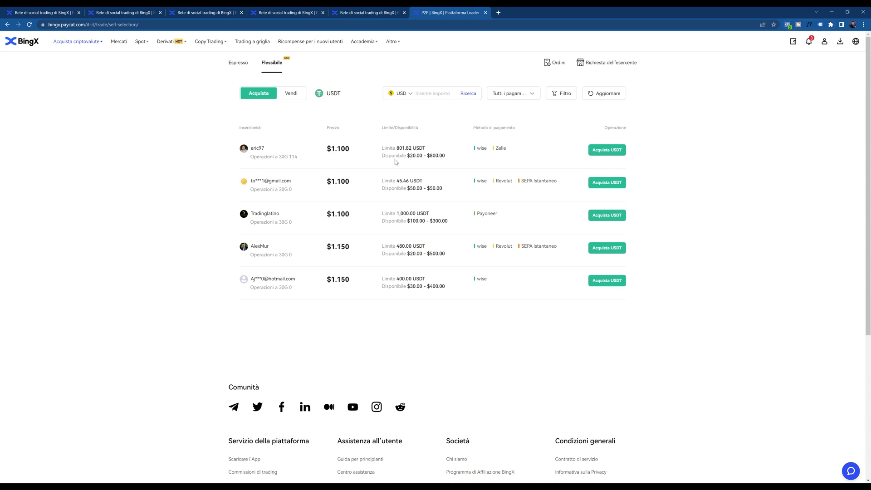
drag(396, 148, 444, 155)
click(475, 150)
click(615, 152)
click(456, 229)
text(800)
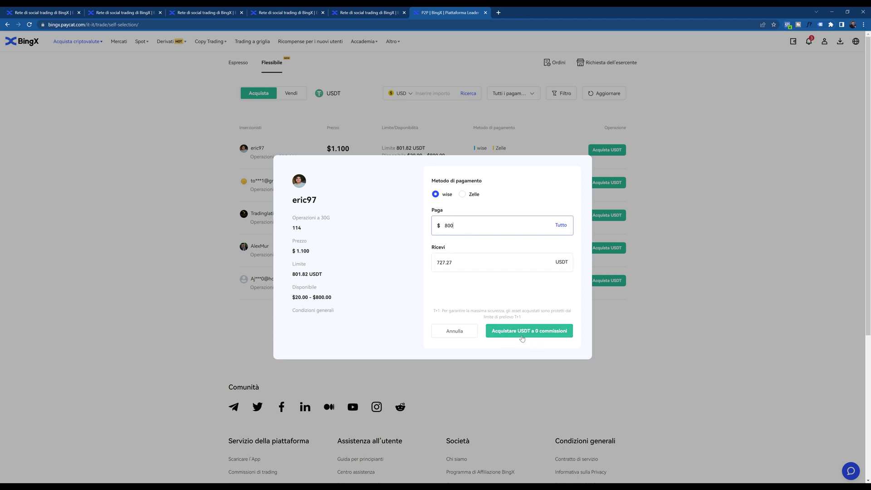
click(466, 333)
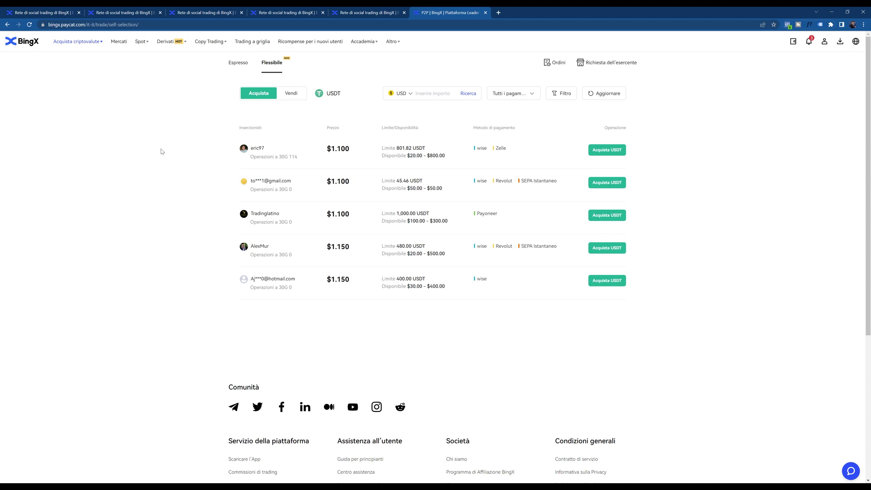
Step: Examine the market page's futures, new currency, all currencies and favourites lists, and read through the Spot trading pairs
click(122, 41)
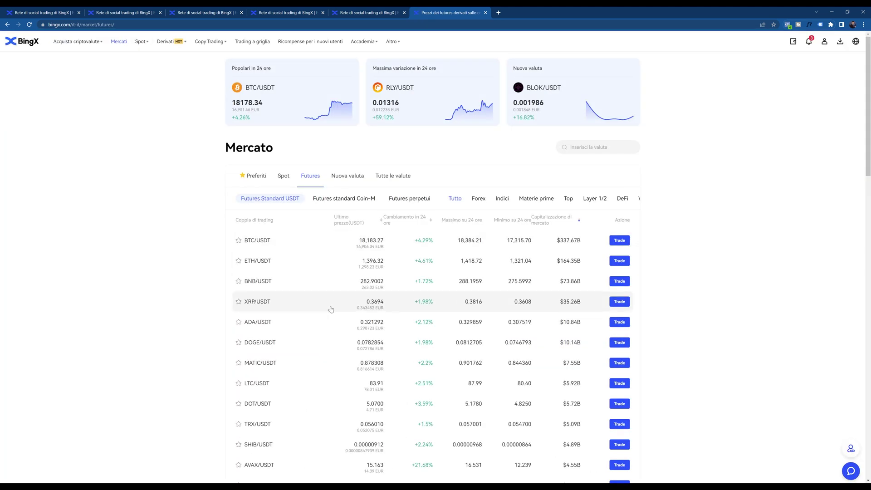
click(280, 177)
click(313, 176)
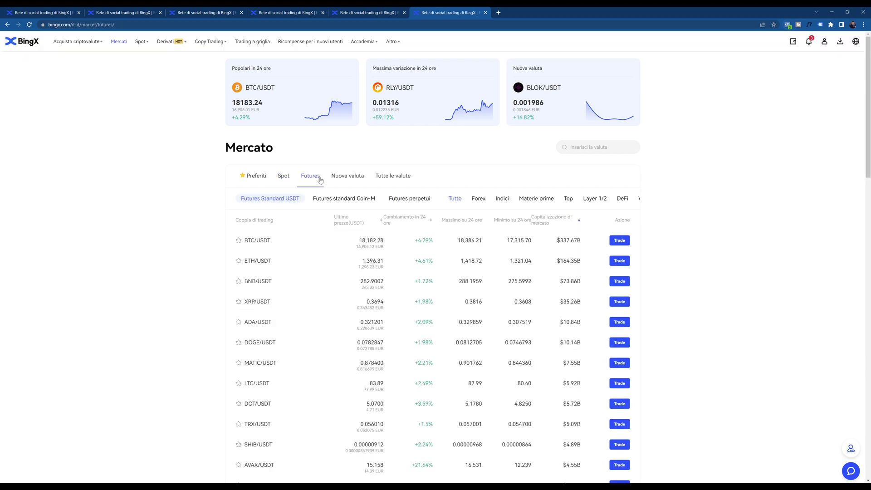
click(357, 180)
click(383, 177)
click(245, 178)
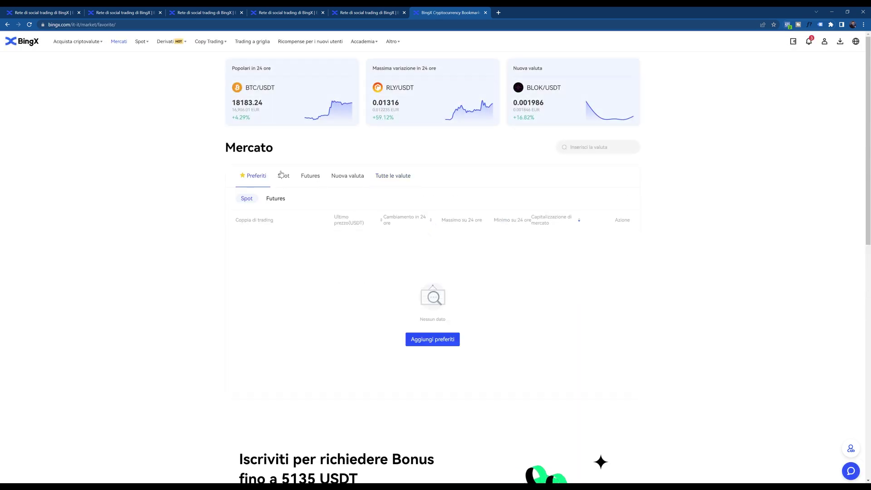
click(280, 173)
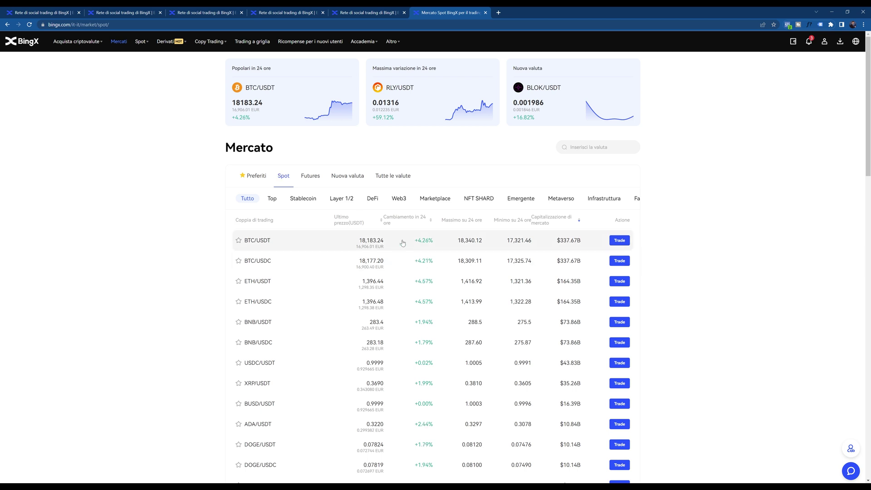
scroll(325, 343, down, 6)
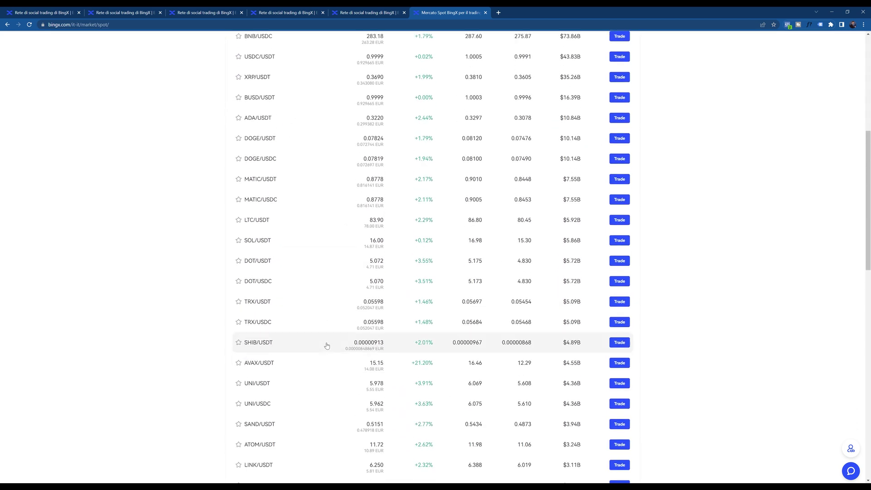
scroll(327, 344, up, 7)
mouse_move(143, 45)
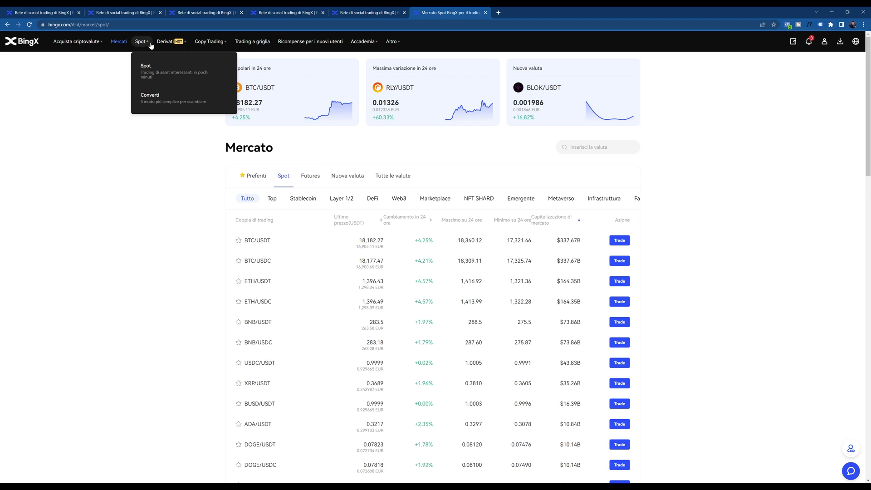
Step: Open the Deposito page and accept the user guide on withdrawals and deposits
mouse_move(789, 47)
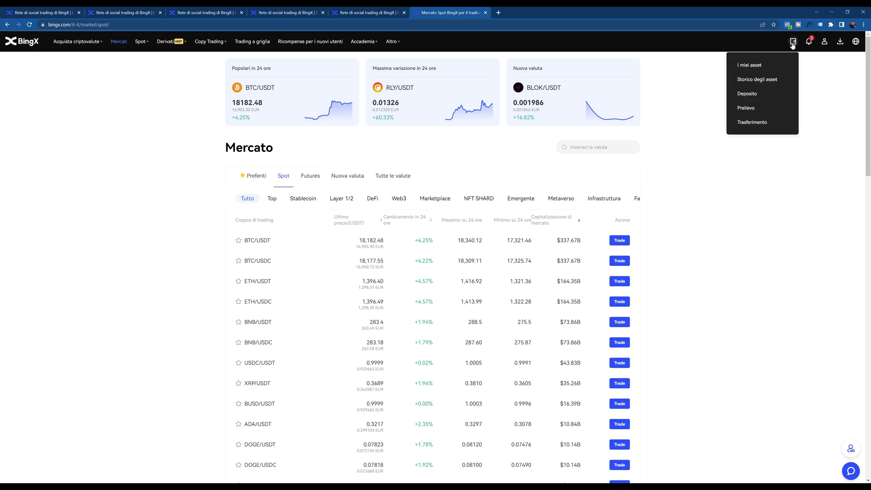
click(746, 68)
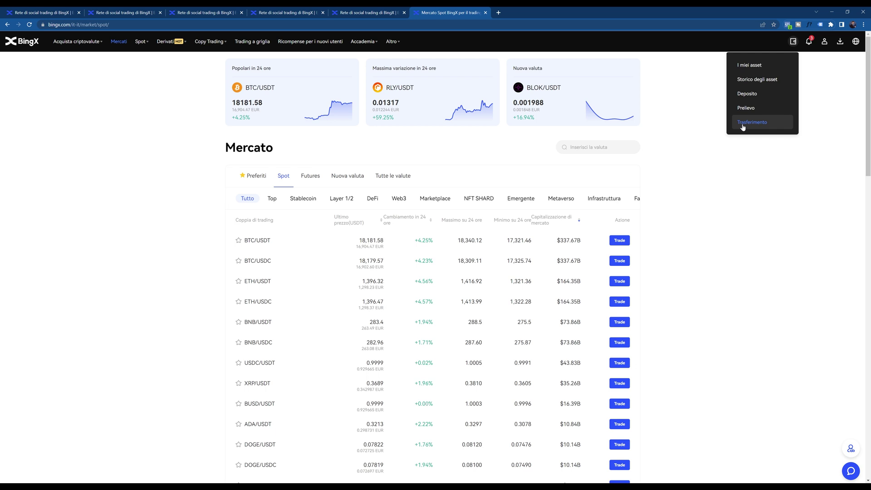
click(748, 94)
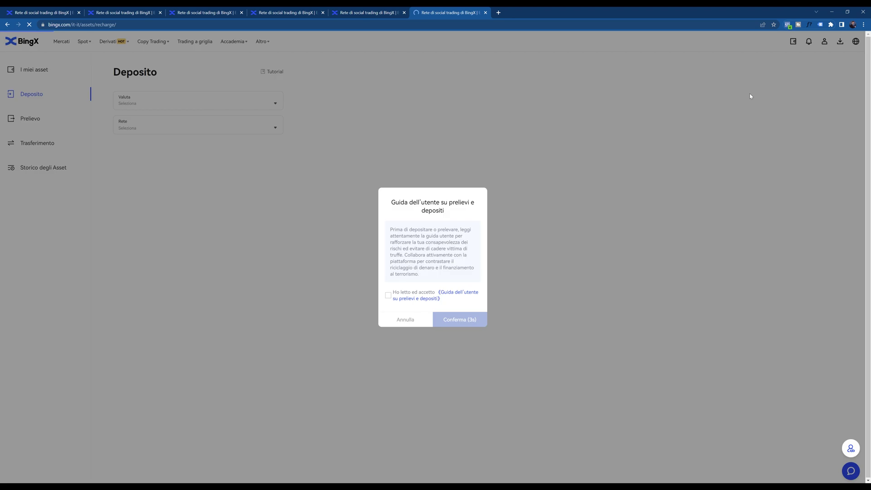
click(387, 295)
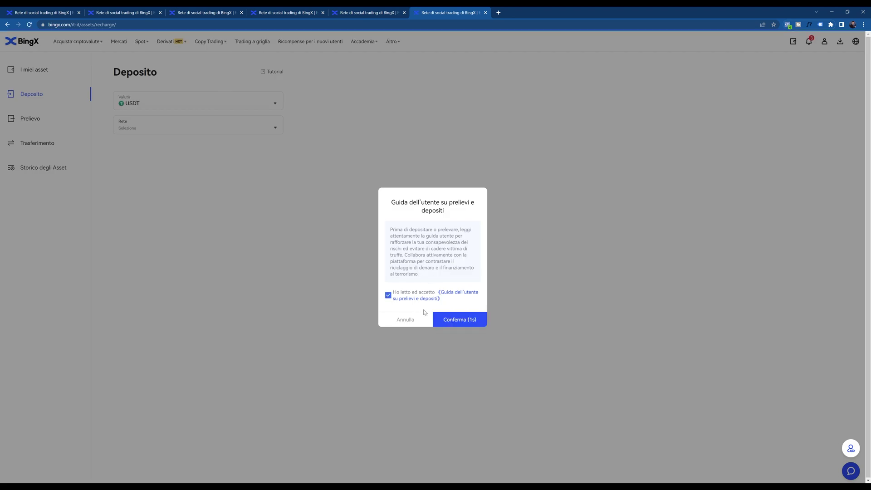
click(449, 319)
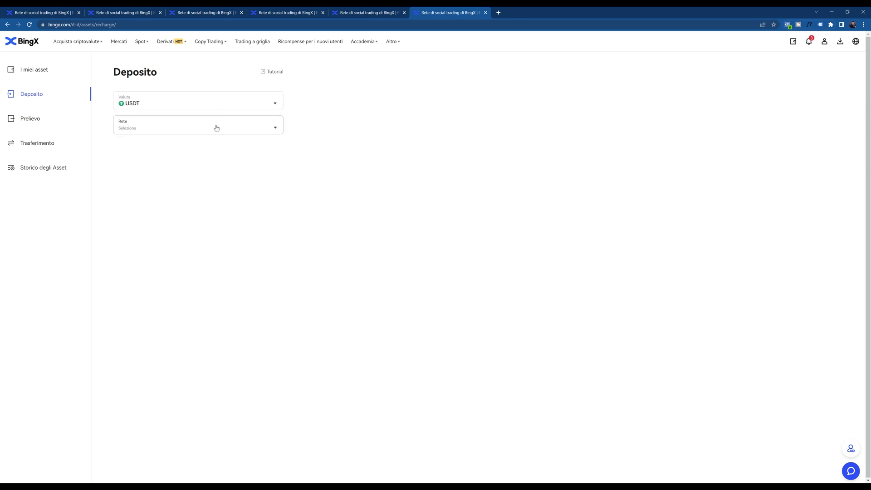
Step: Browse the deposit currencies, keep USDT and choose TRC20 as the deposit network
click(150, 105)
scroll(163, 171, down, 5)
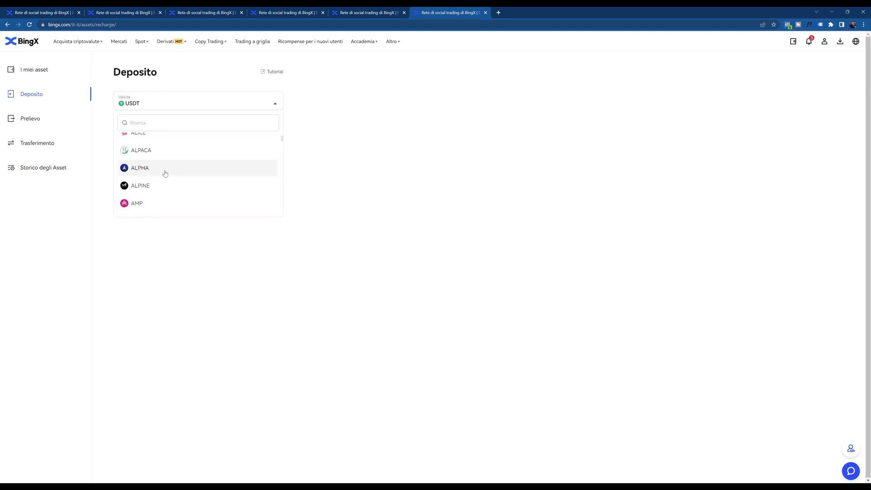
click(365, 172)
click(220, 131)
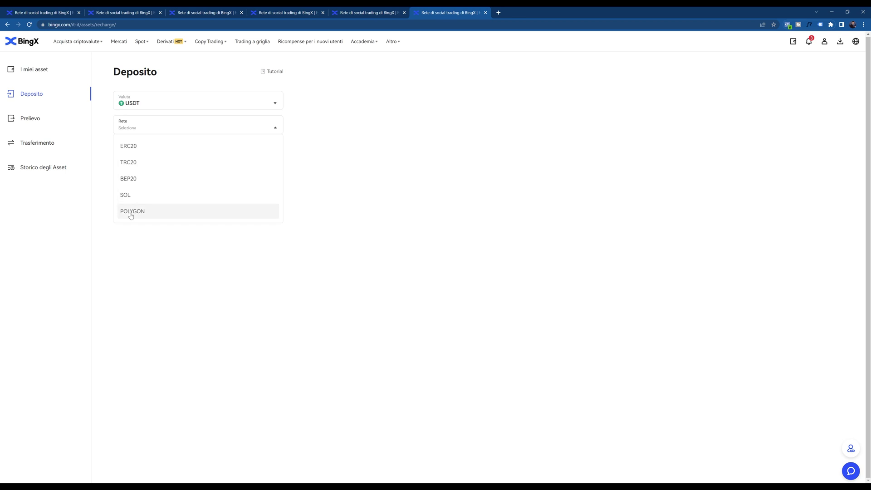
click(136, 165)
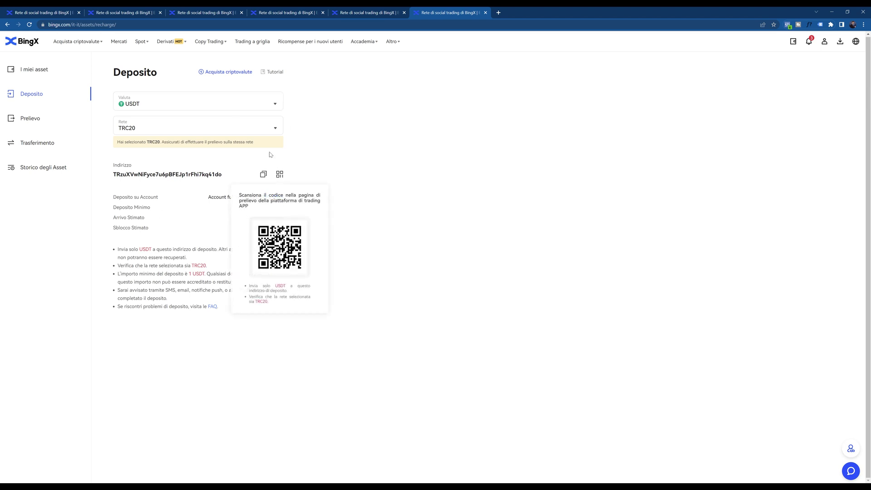
Step: Open the Prelievo page, compare the network fees and choose TRC20 as the network for withdrawing USDT
mouse_move(793, 42)
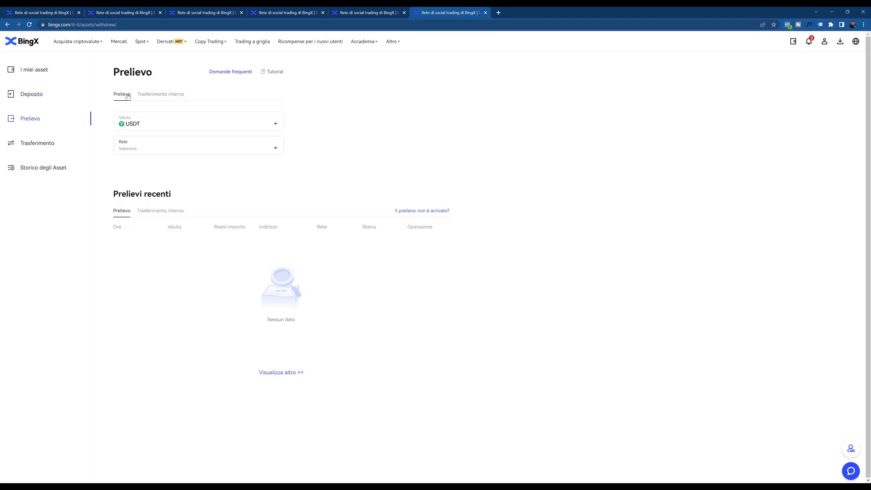
click(163, 148)
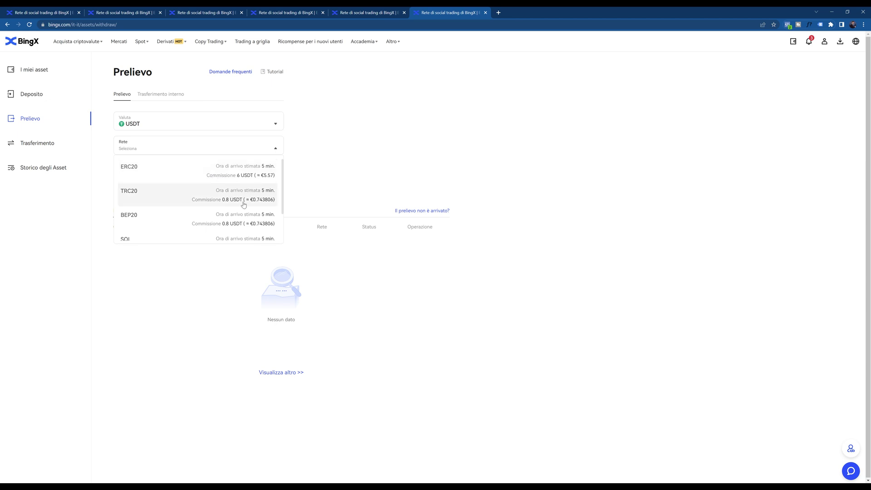
scroll(243, 203, down, 2)
scroll(240, 201, up, 2)
click(234, 198)
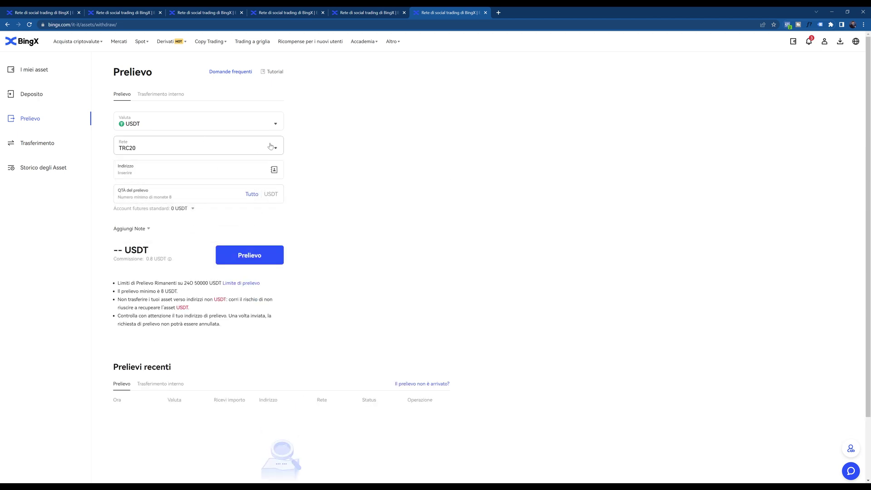
click(253, 147)
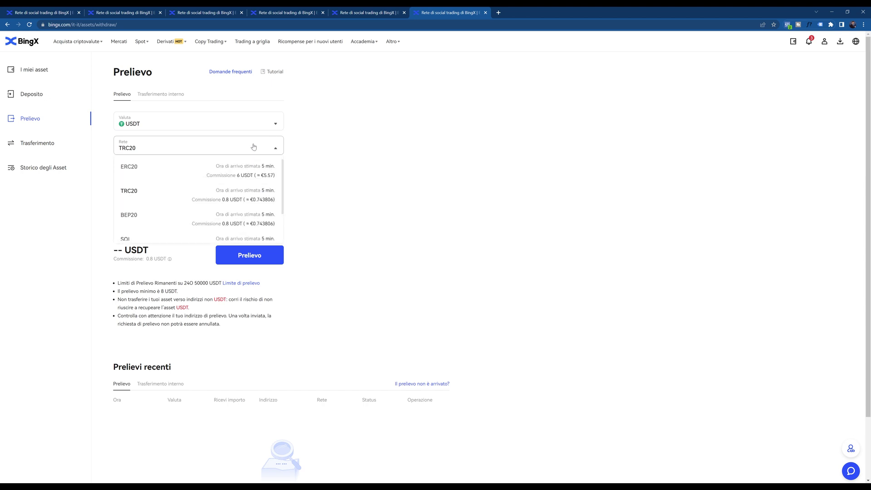
click(429, 144)
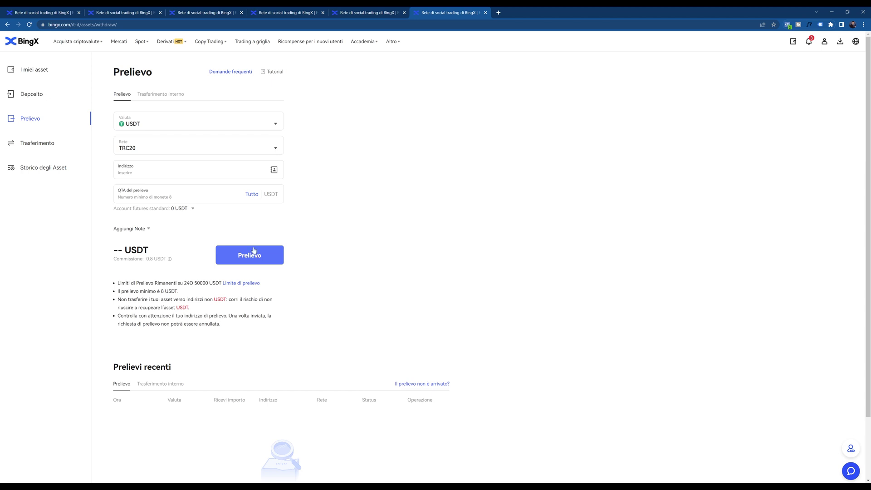
Step: Open the Trasferimento page and look through the source and destination accounts available for a transfer
click(44, 143)
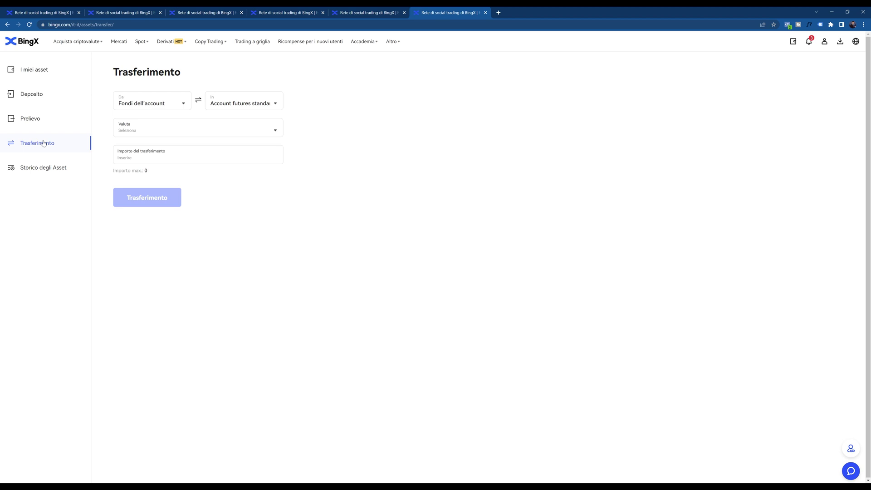
click(152, 104)
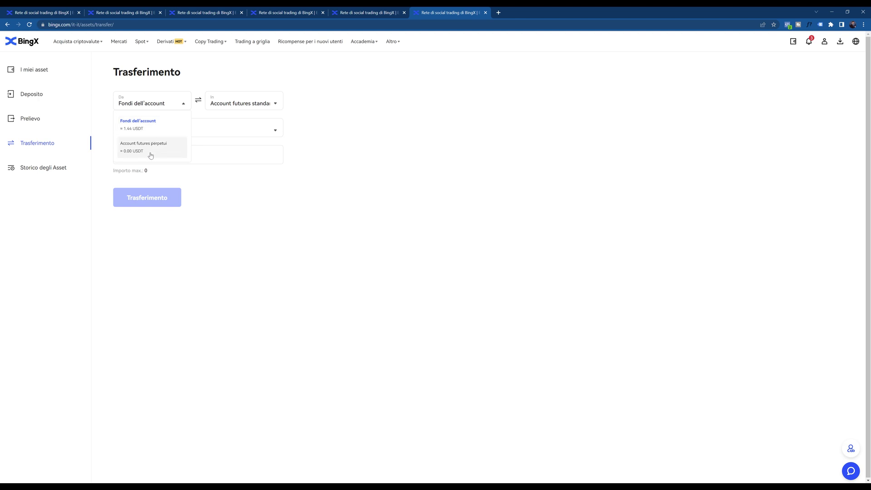
click(226, 105)
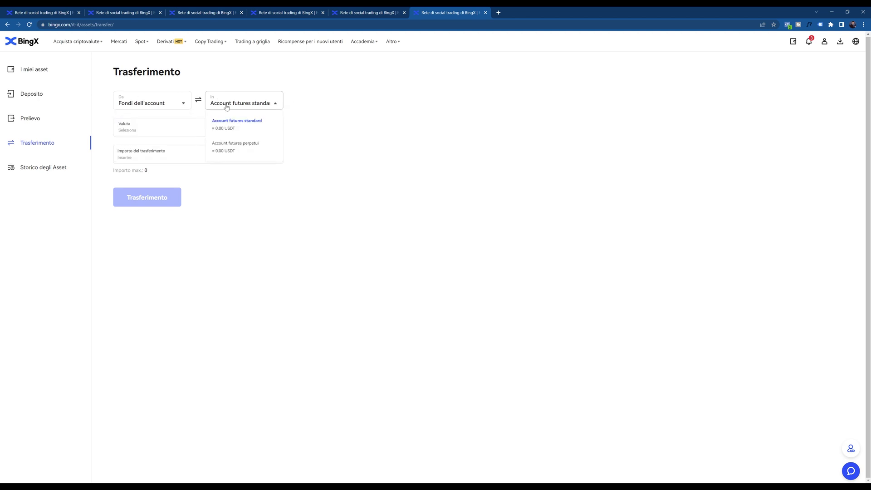
Step: Select USDT as the transfer currency, fill in the full available amount and review the destination account options
click(167, 132)
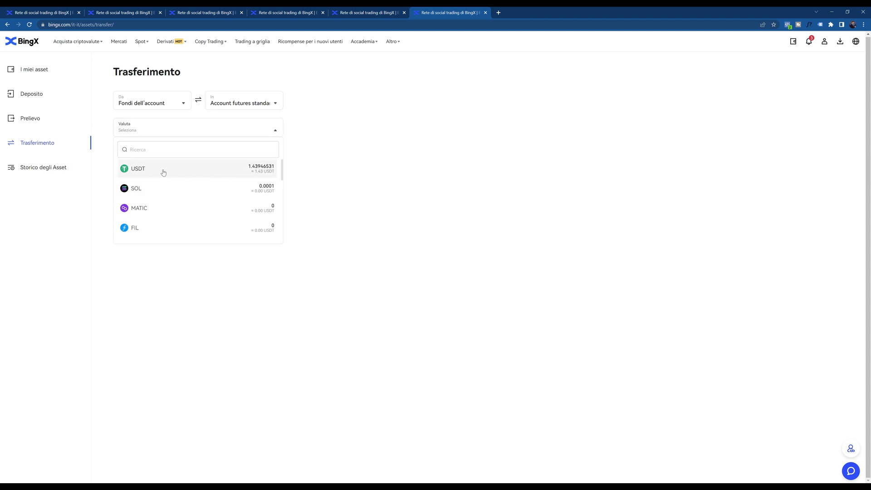
click(204, 172)
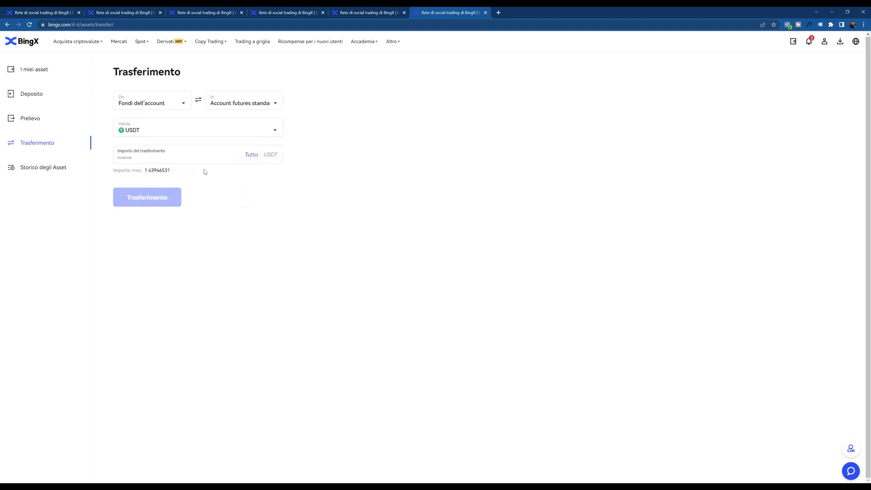
click(166, 154)
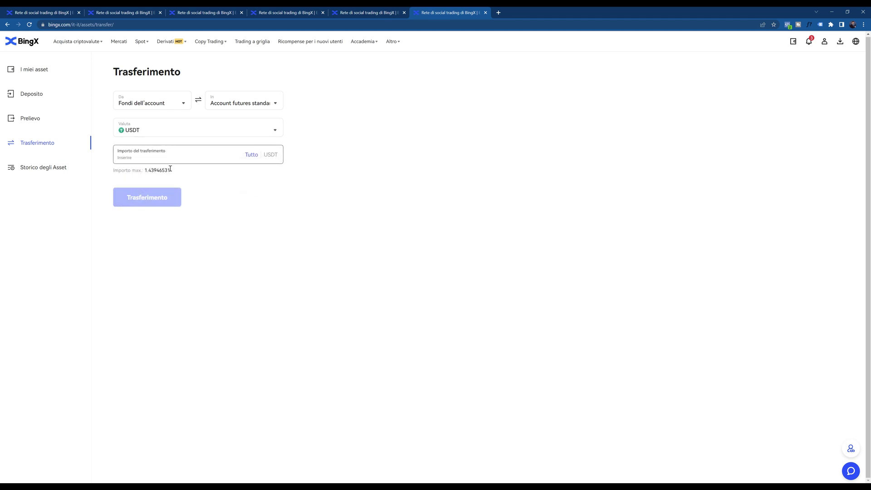
click(251, 154)
click(252, 104)
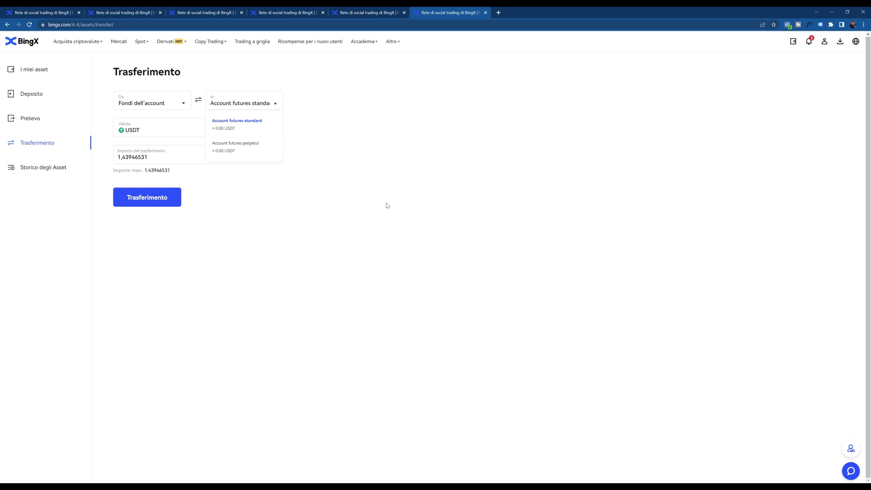
Step: Set up a conversion of 1.43 USDT to BTC on the Converti page, and open the BTC/USDT Spot trading page
click(475, 142)
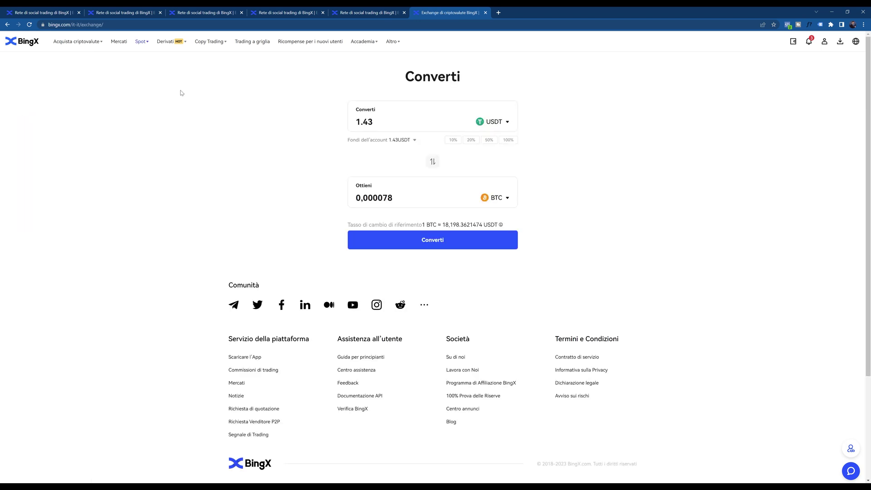
mouse_move(146, 46)
mouse_move(141, 42)
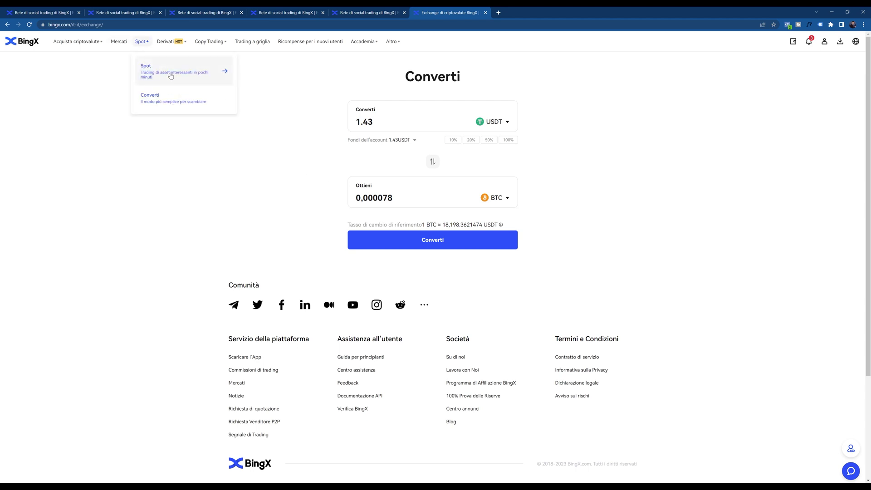
click(170, 75)
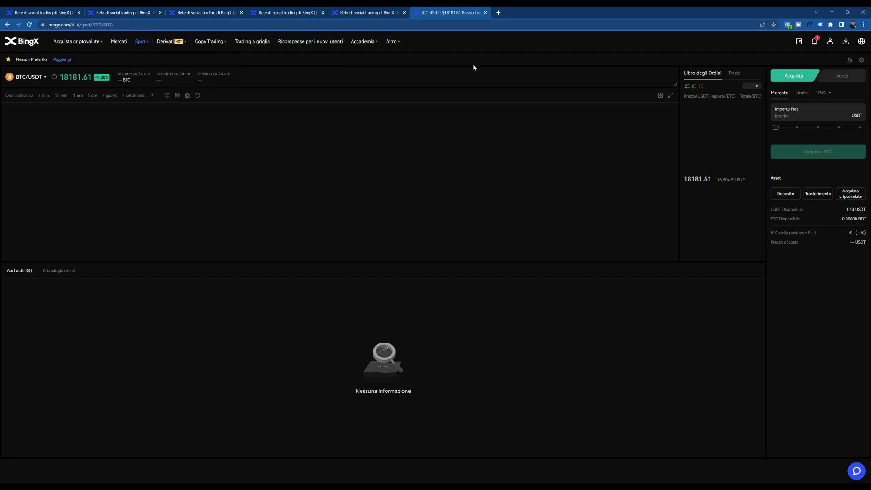